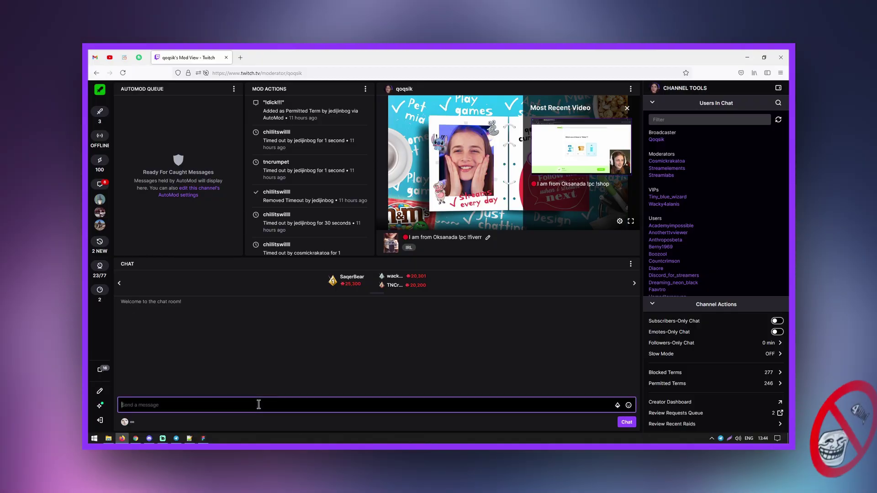
Enable 10-minute followers-only chat, then send /followersoff to turn it off
{"action": "type", "text": "/followers"}
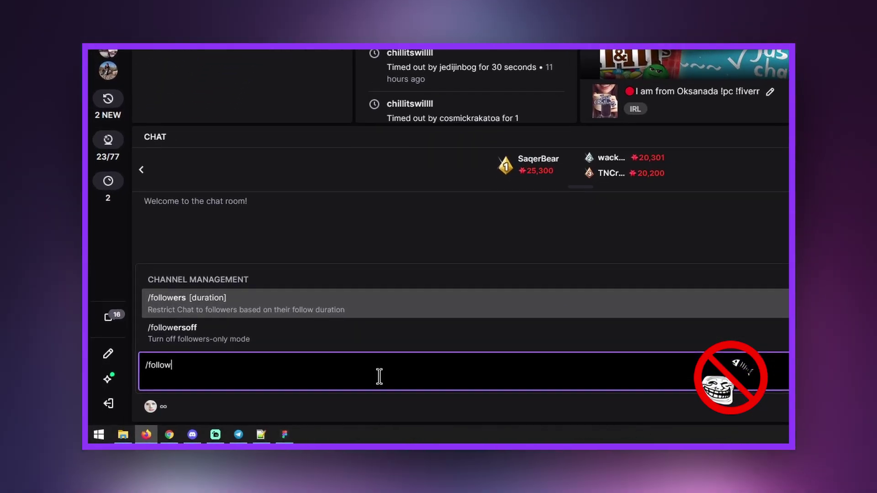
{"action": "type", "text": " 1"}
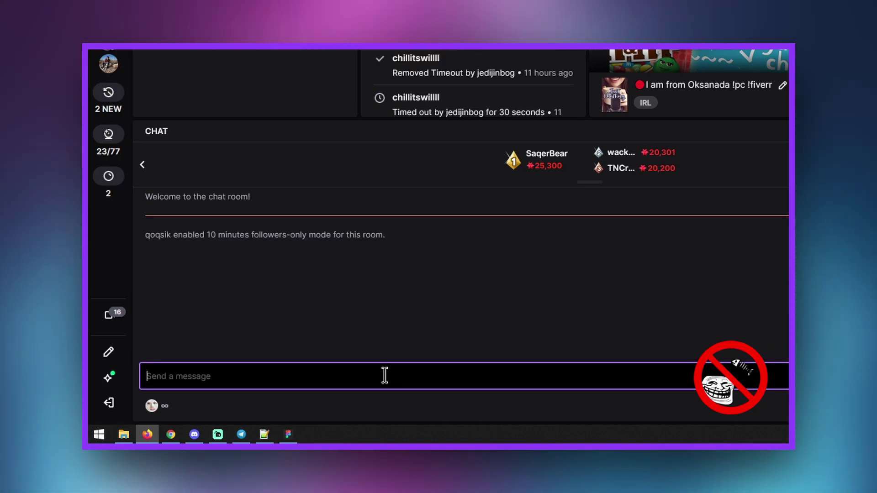
{"action": "left_click_drag", "start_coordinate": [388, 240], "coordinate": [289, 236]}
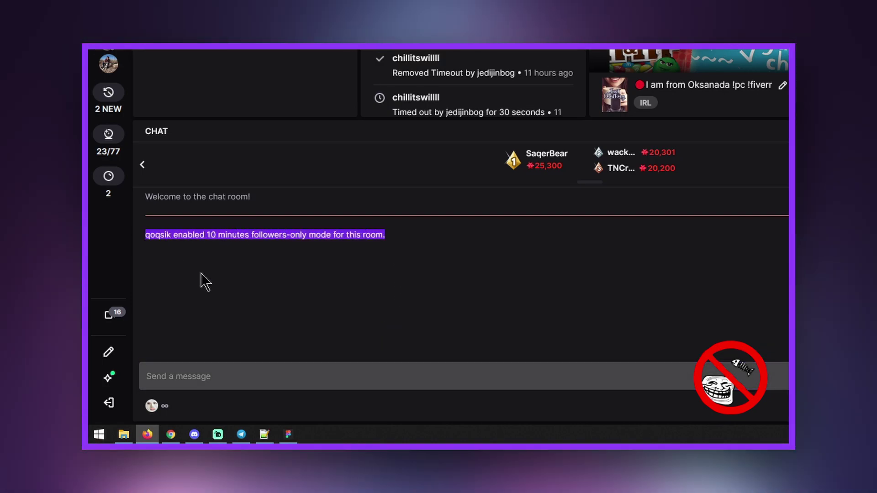
{"action": "left_click", "coordinate": [246, 373]}
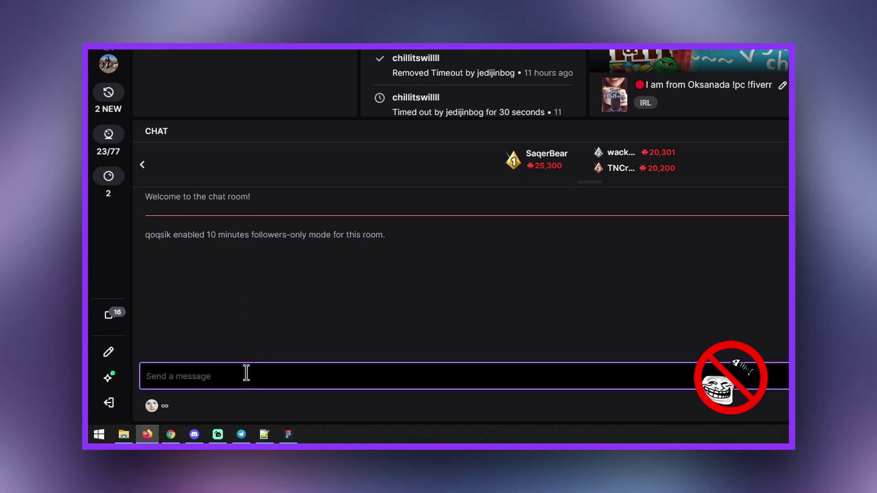
{"action": "type", "text": "/followersoff"}
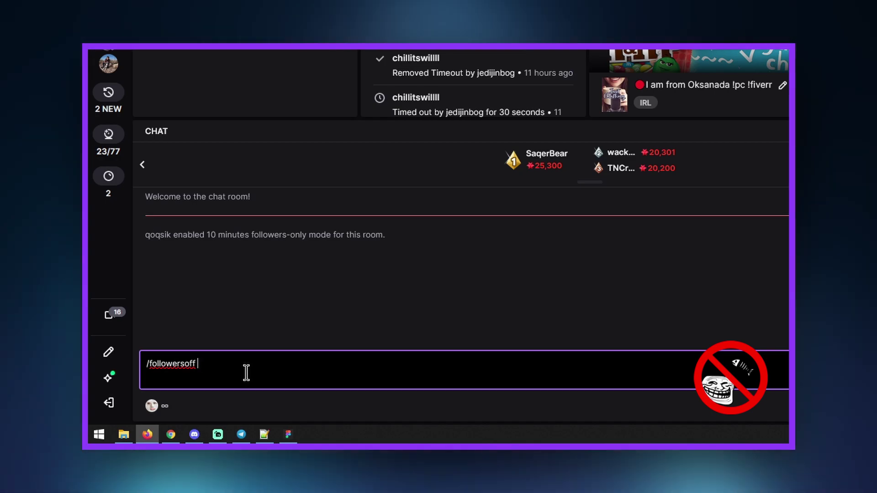
{"action": "key", "text": "Return"}
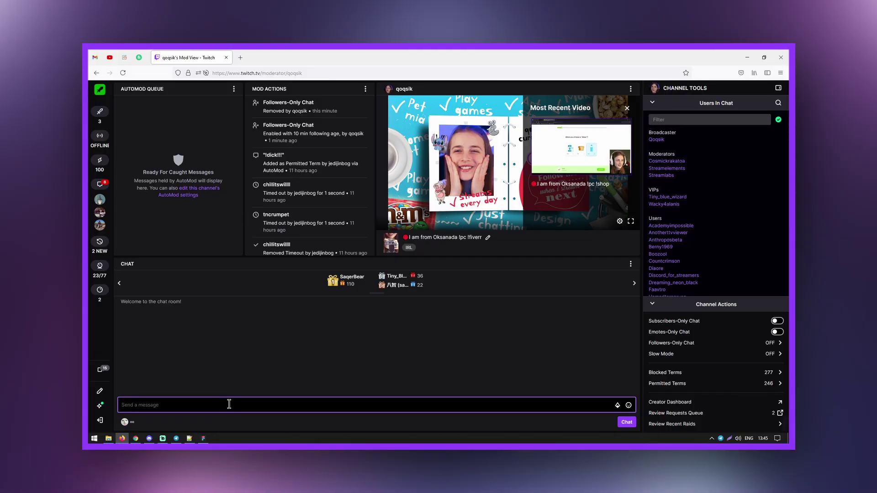
Enable subscribers-only chat with /subscribers, then disable it with /subscribersoff
{"action": "type", "text": "/subs"}
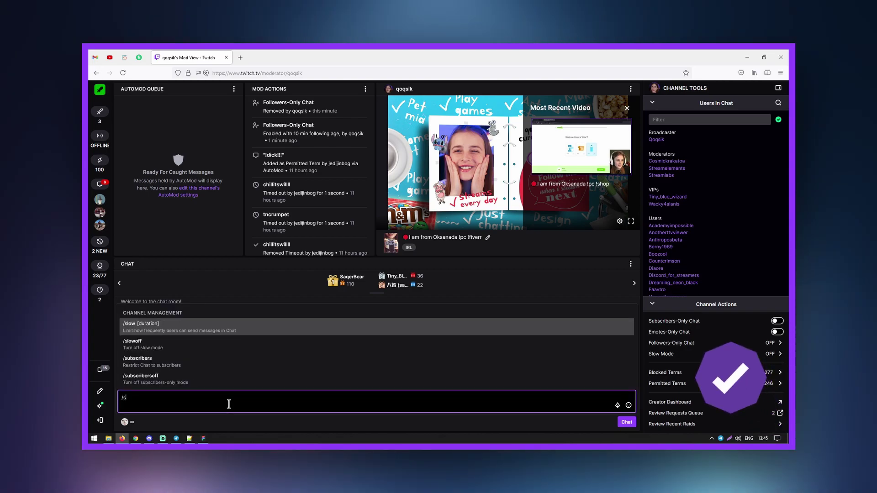
{"action": "type", "text": "cribers"}
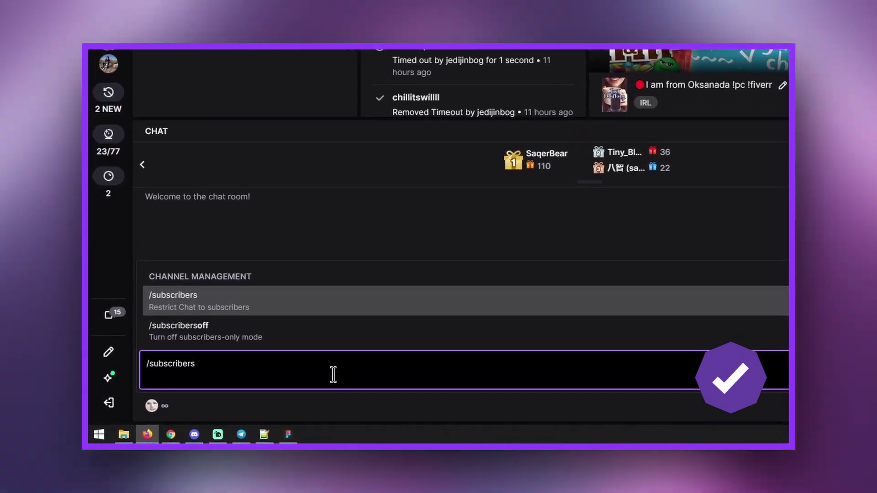
{"action": "key", "text": "Return"}
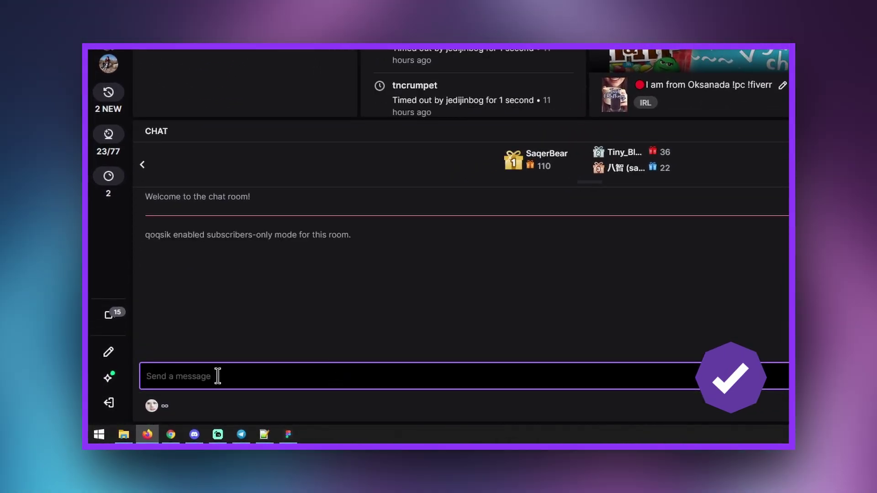
{"action": "type", "text": "/subs"}
{"action": "key", "text": "Down"}
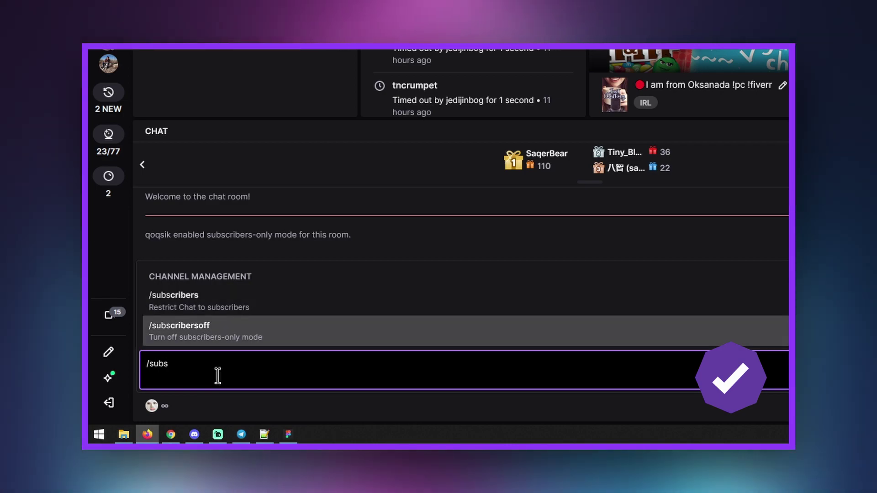
{"action": "key", "text": "Tab"}
{"action": "key", "text": "Return"}
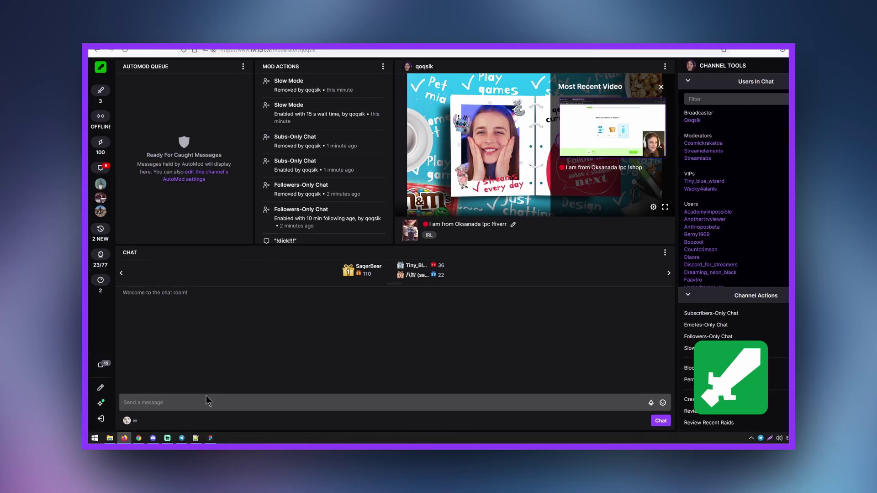
Put chat into 15-second slow mode with /slow 15
{"action": "left_click", "coordinate": [191, 405]}
{"action": "type", "text": "/sl"}
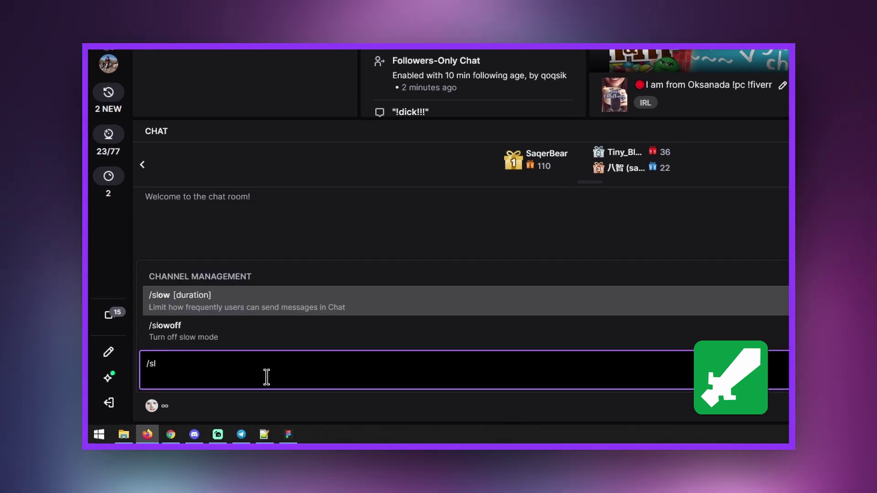
{"action": "type", "text": "ow 15"}
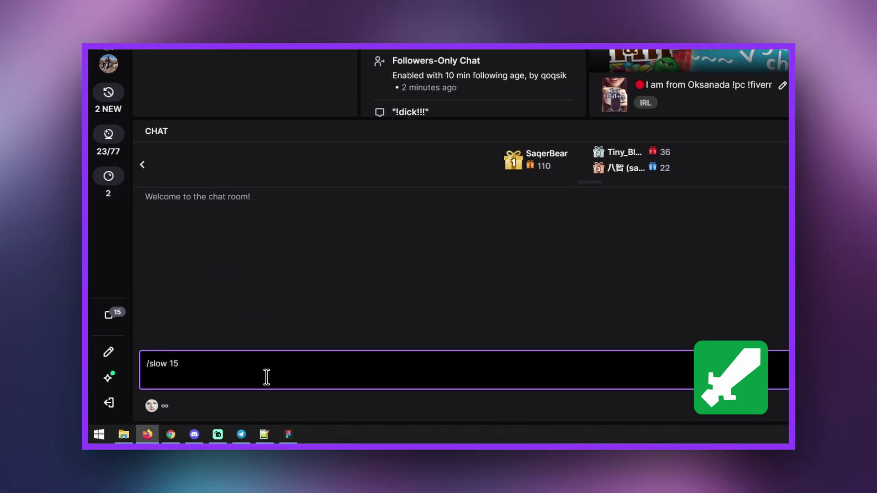
{"action": "key", "text": "Return"}
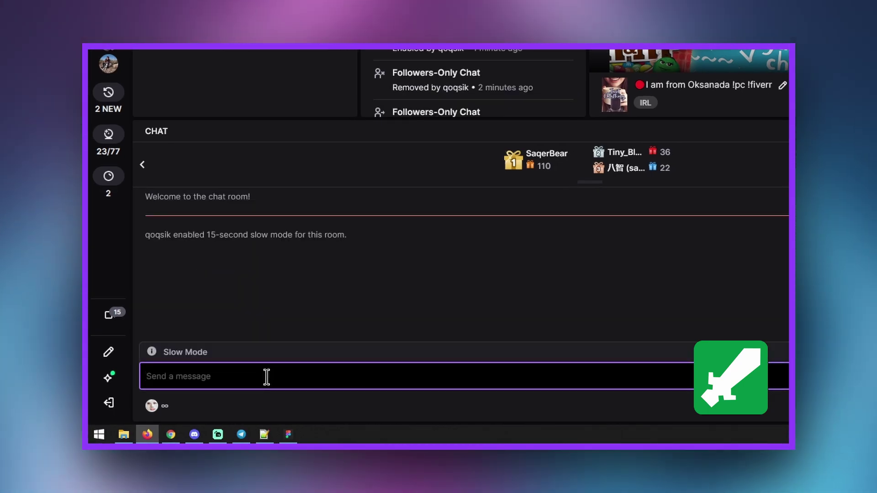
{"action": "left_click_drag", "start_coordinate": [350, 236], "coordinate": [192, 234]}
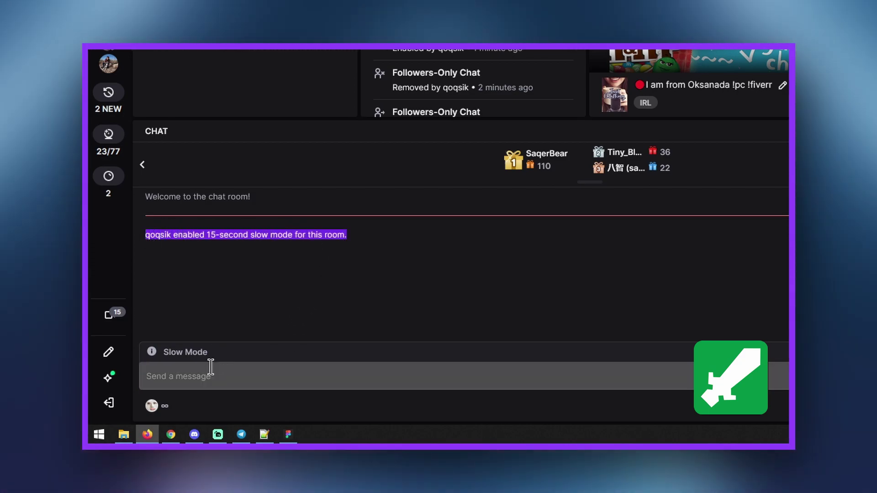
Turn slow mode off with the /slowoff command
{"action": "left_click", "coordinate": [206, 373]}
{"action": "type", "text": "/"}
{"action": "key", "text": "BackSpace"}
{"action": "type", "text": "/sl"}
{"action": "key", "text": "Down"}
{"action": "key", "text": "Tab"}
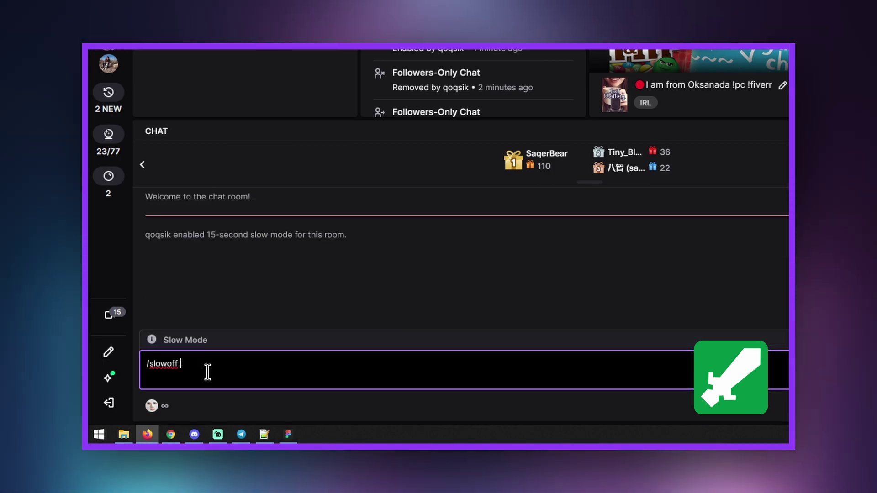
{"action": "key", "text": "Return"}
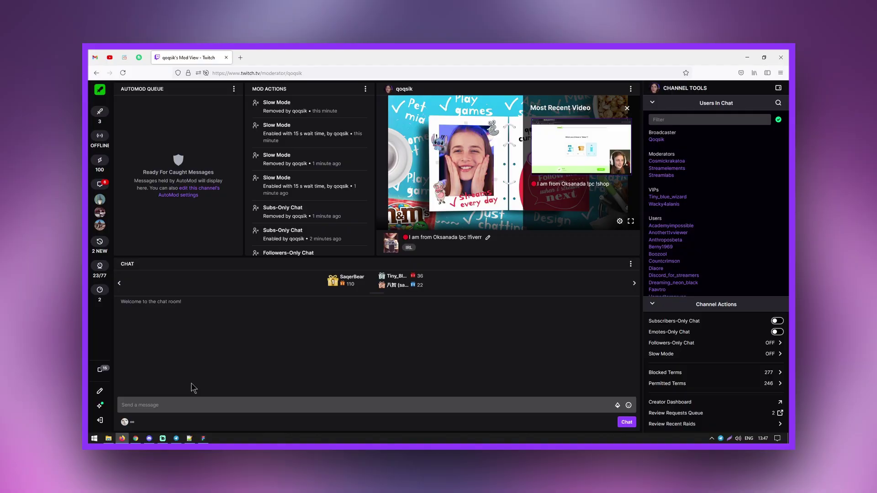
Enable emote-only chat with the /emoteonly command
{"action": "left_click", "coordinate": [172, 405]}
{"action": "type", "text": "/em"}
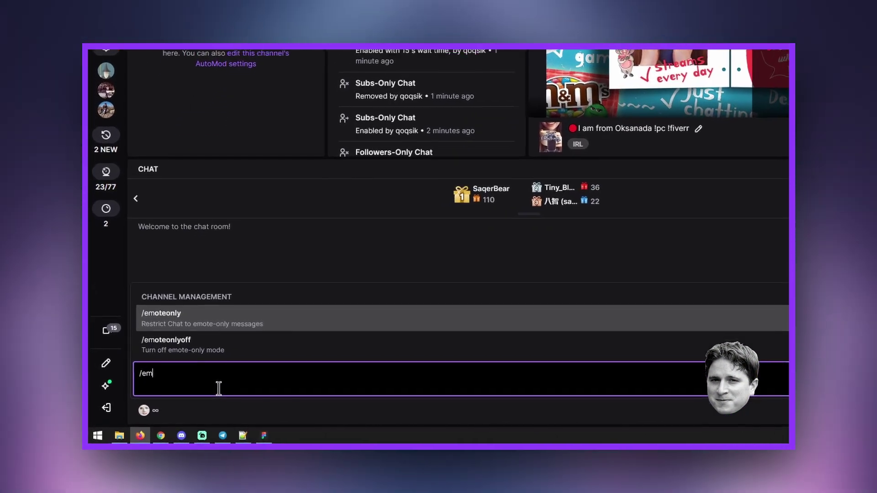
{"action": "key", "text": "Tab"}
{"action": "key", "text": "Return"}
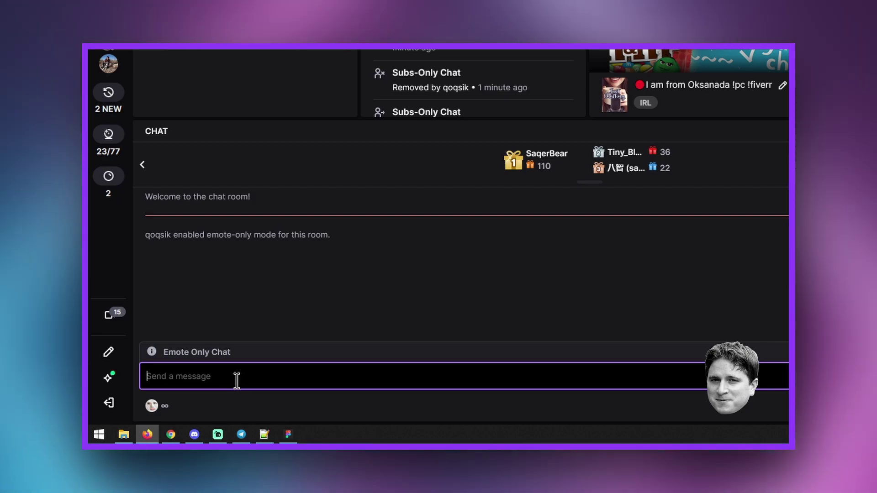
{"action": "left_click_drag", "start_coordinate": [331, 235], "coordinate": [143, 248]}
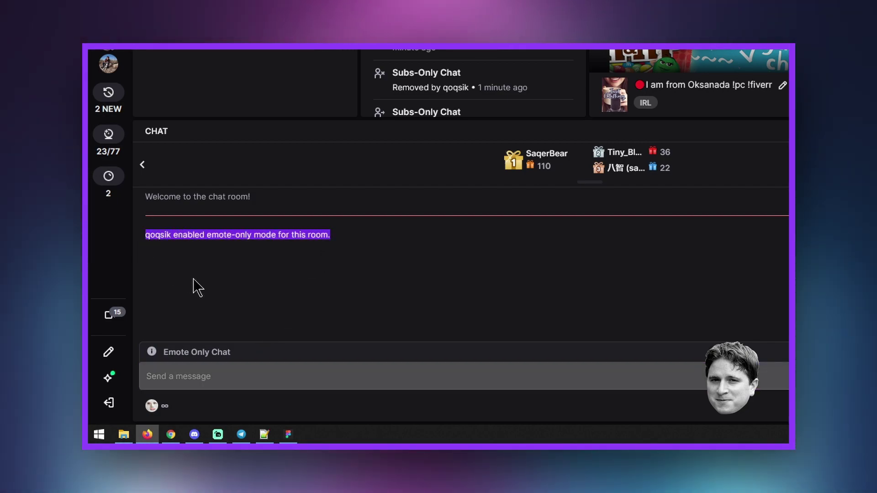
{"action": "left_click", "coordinate": [247, 317]}
Disable emote-only chat with the /emoteonlyoff command
{"action": "left_click", "coordinate": [242, 378]}
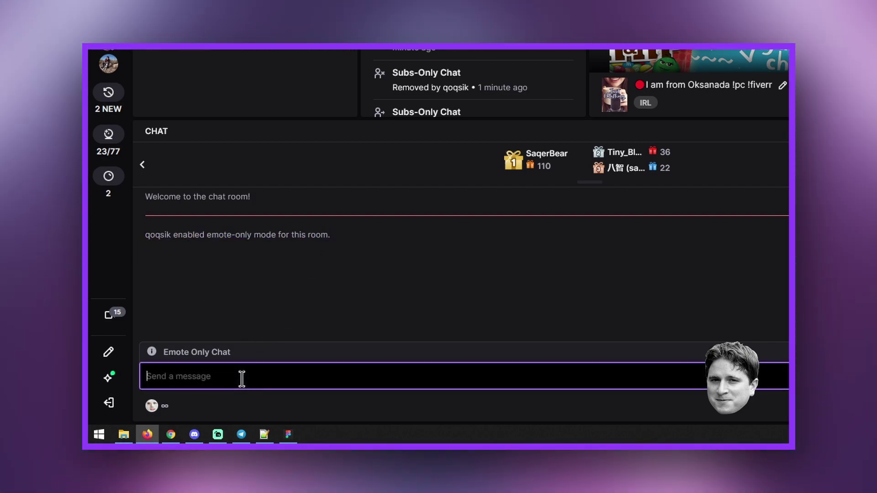
{"action": "type", "text": "/emo"}
{"action": "key", "text": "Down"}
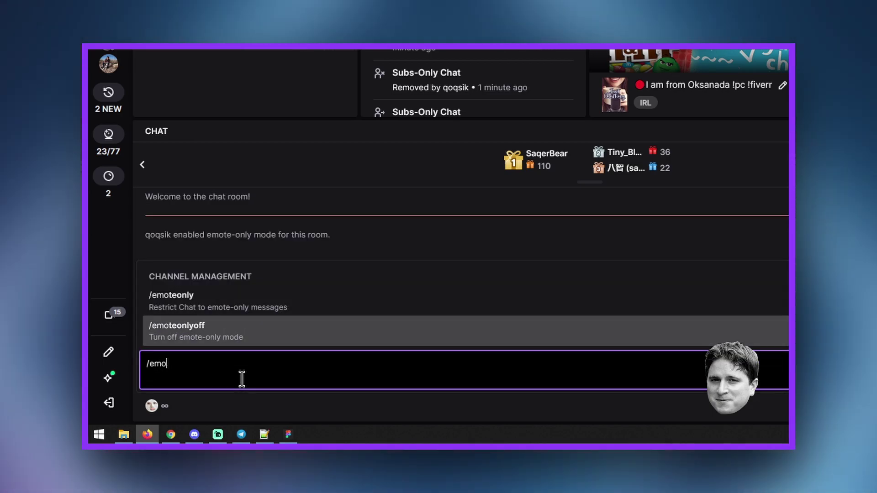
{"action": "key", "text": "Tab"}
{"action": "key", "text": "Return"}
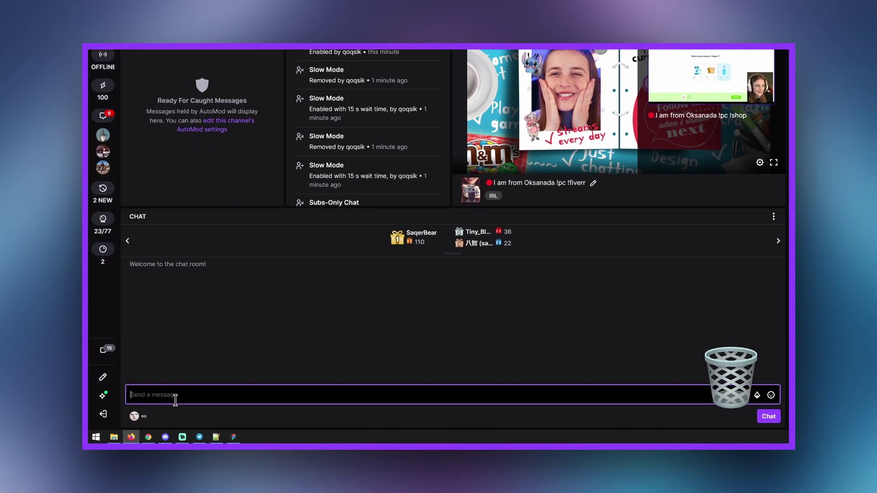
Post 'Hey!' and 'Hello!' to chat, then wipe the chat history with /clear
{"action": "type", "text": "Hey!"}
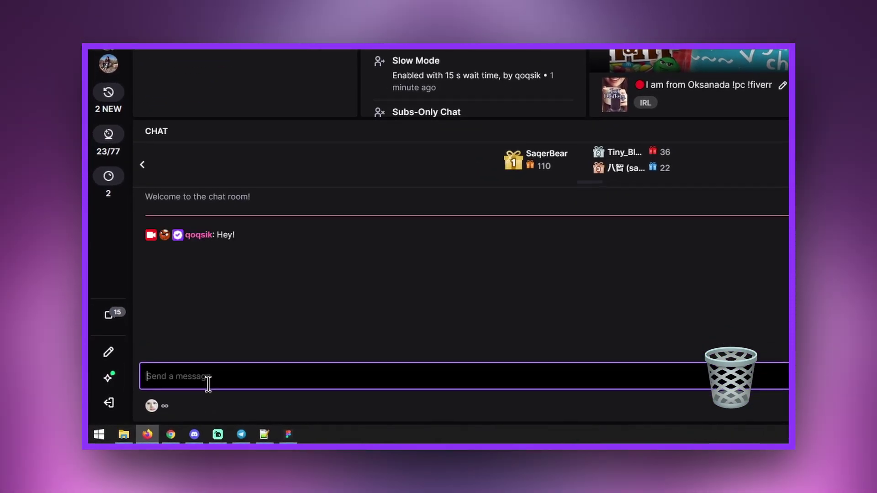
{"action": "type", "text": "Hello!"}
{"action": "key", "text": "Return"}
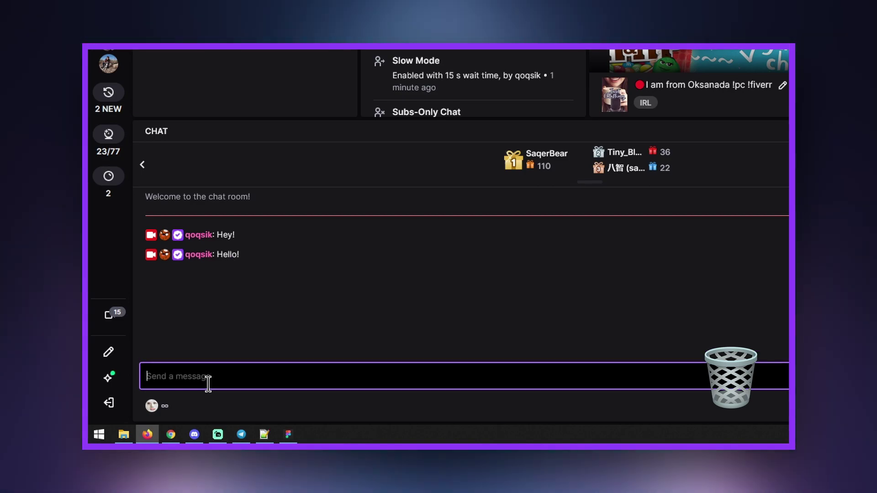
{"action": "type", "text": "/clea"}
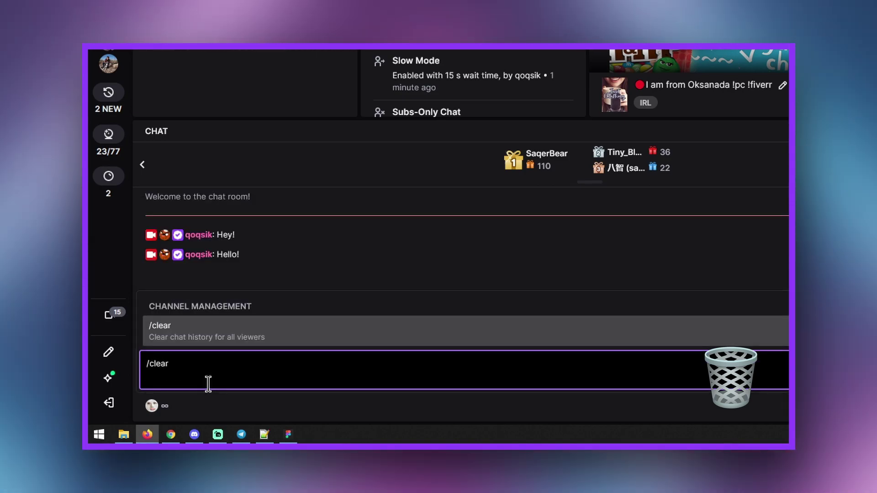
{"action": "type", "text": "r"}
{"action": "key", "text": "Return"}
{"action": "key", "text": "Return"}
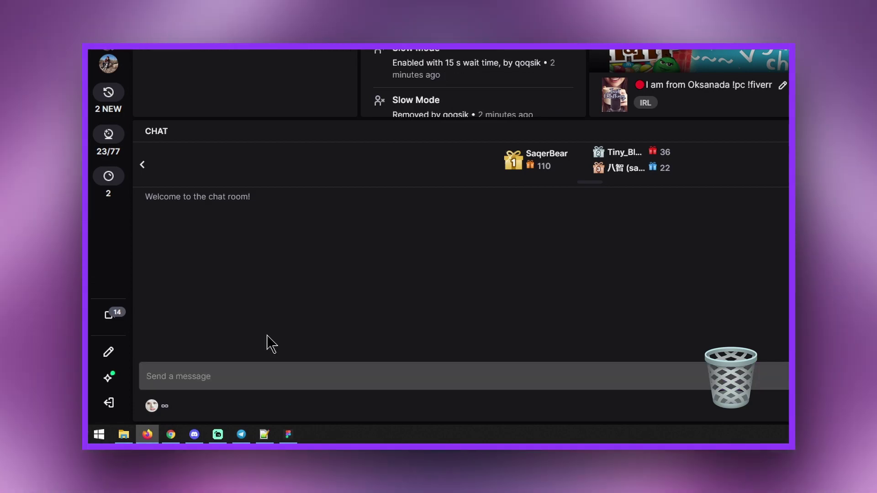
Turn on unique-chat mode with the /uniquechat command
{"action": "left_click", "coordinate": [255, 376]}
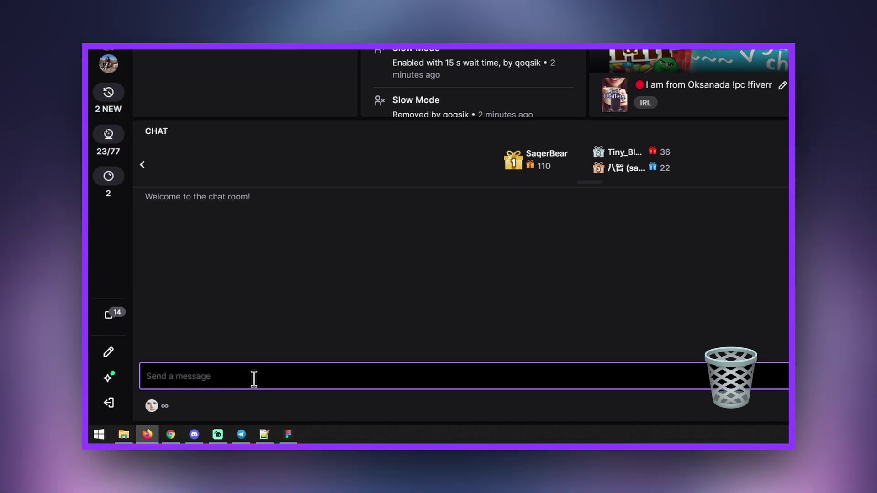
{"action": "type", "text": "/uniq"}
{"action": "key", "text": "Tab"}
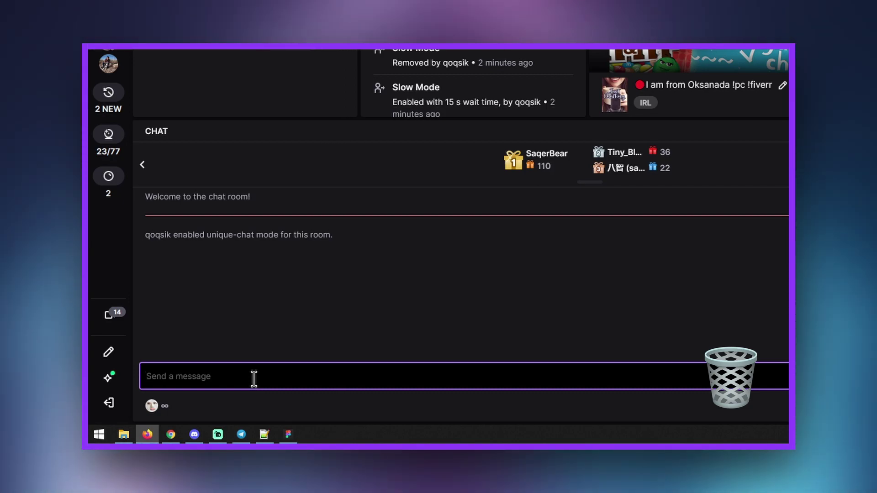
Turn unique-chat mode off with /uniquechatoff
{"action": "type", "text": "/"}
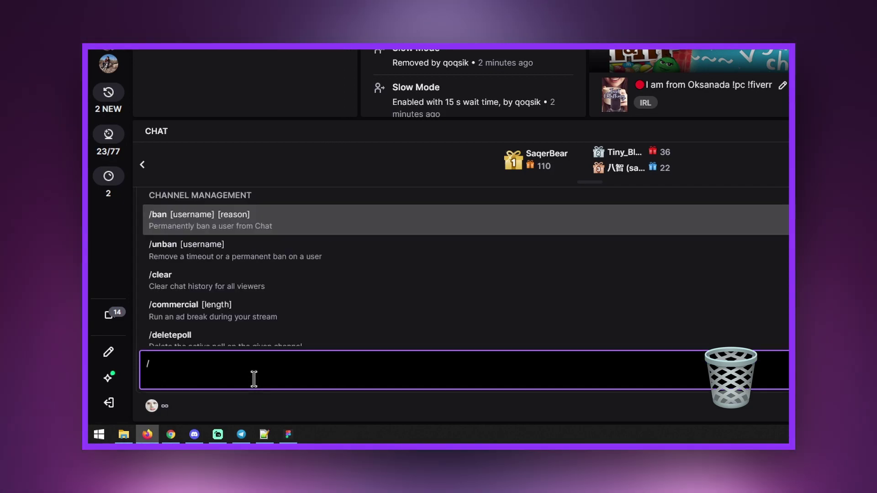
{"action": "type", "text": "uni"}
{"action": "key", "text": "Down"}
{"action": "key", "text": "Tab"}
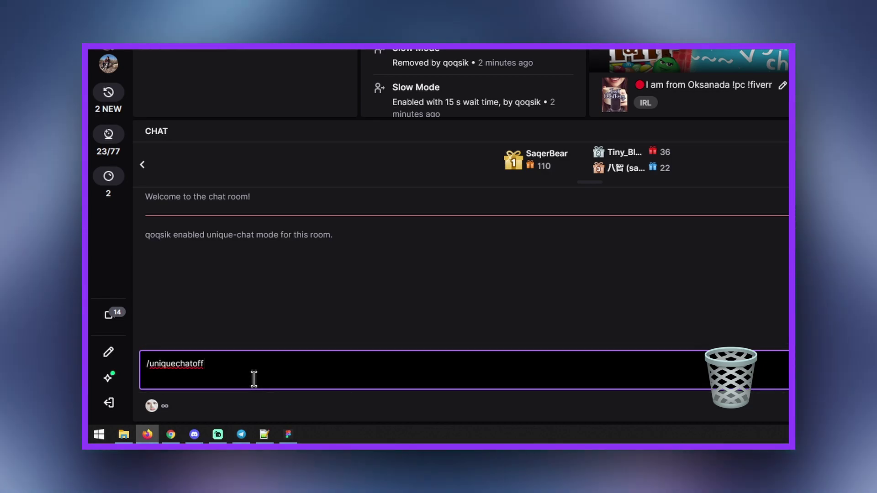
{"action": "key", "text": "Return"}
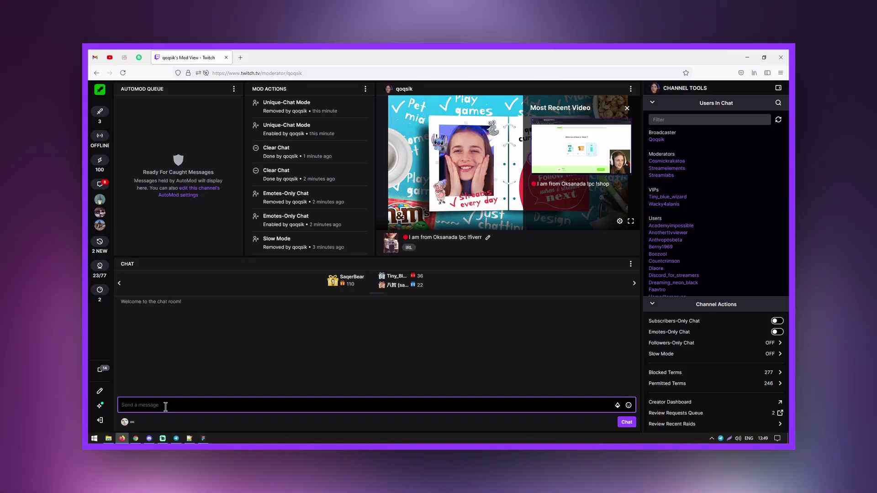
Open the chatter's user card with /user and review its Mod Comments and Timeouts tabs
{"action": "type", "text": "/user d"}
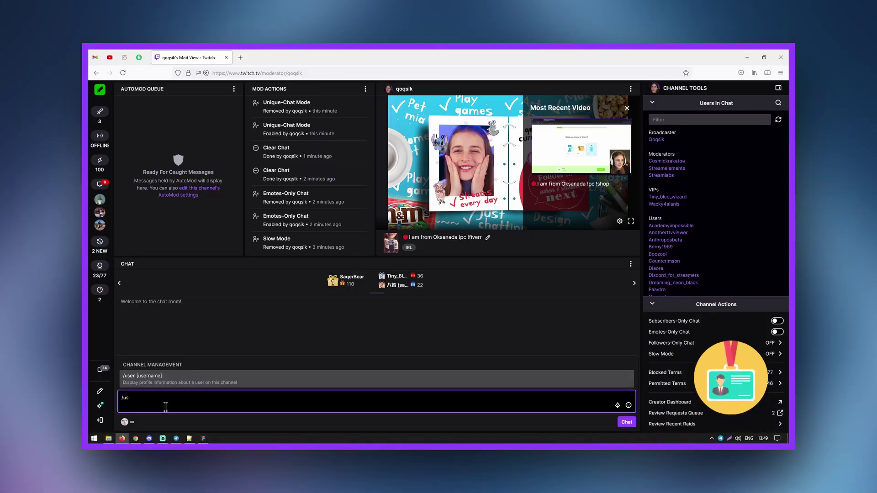
{"action": "type", "text": "eef"}
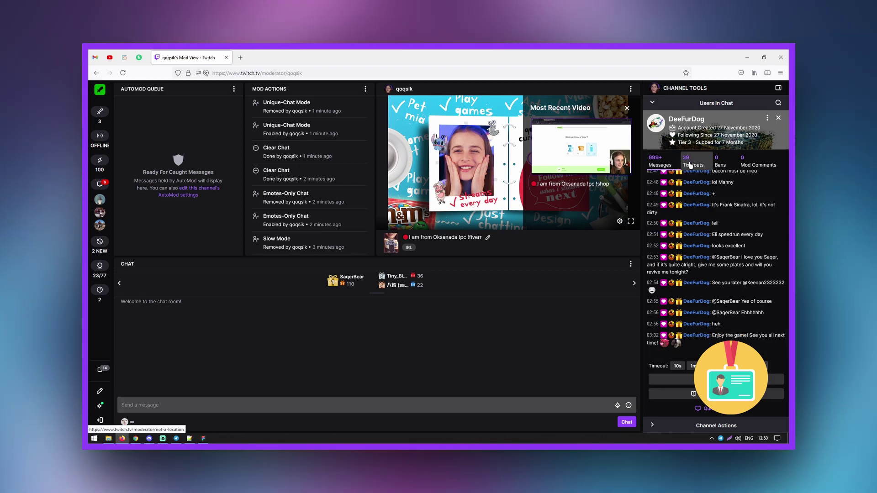
{"action": "left_click", "coordinate": [757, 162]}
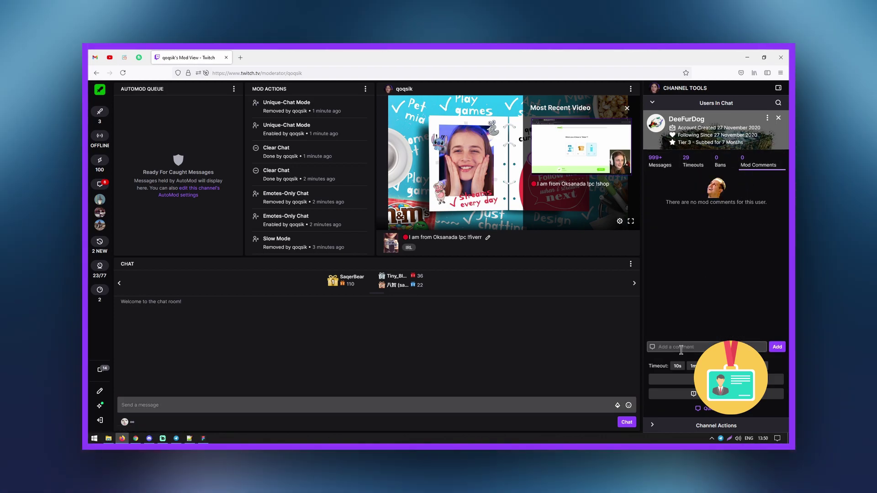
{"action": "left_click", "coordinate": [685, 161]}
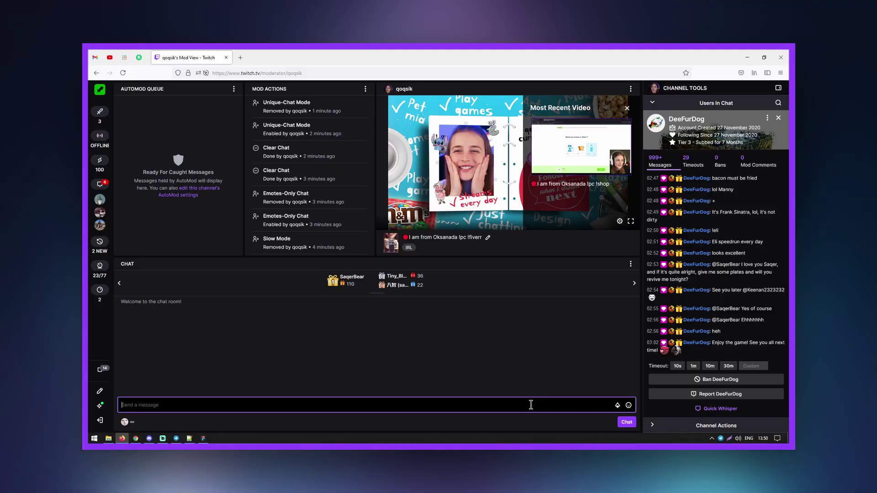
Time the chatter out for the default 600 seconds with /timeout
{"action": "type", "text": "/"}
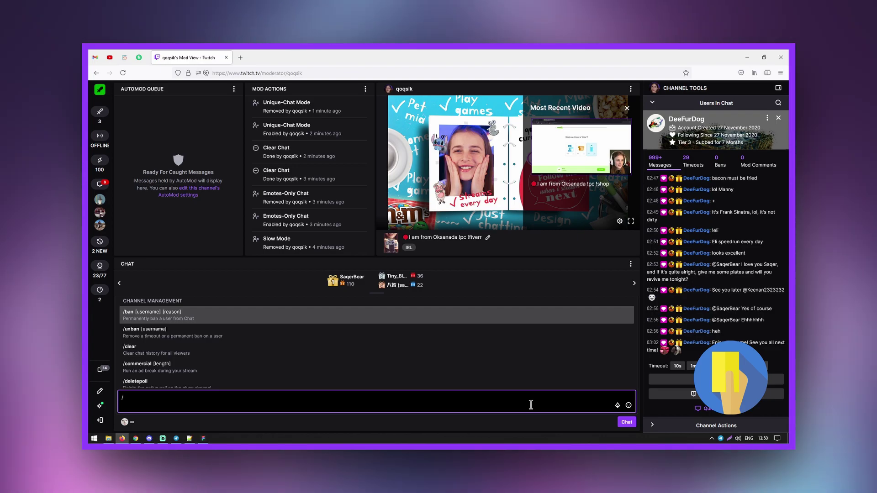
{"action": "type", "text": "time"}
{"action": "key", "text": "Tab"}
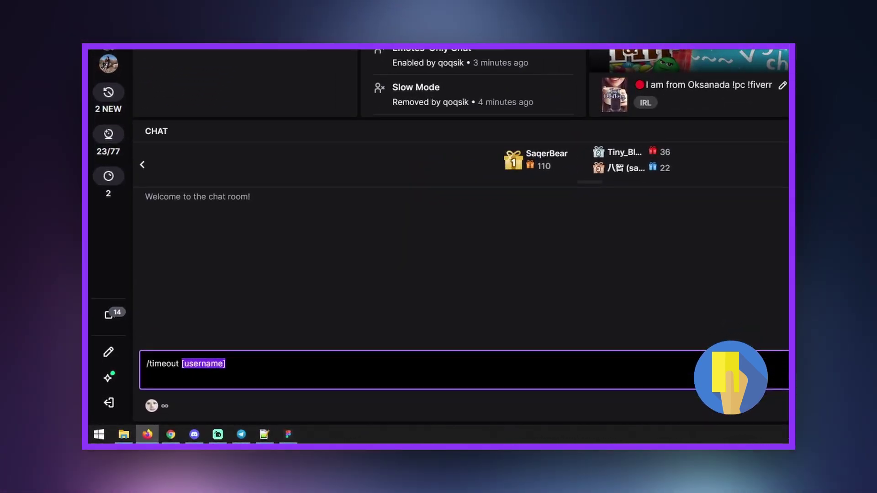
{"action": "type", "text": "deef"}
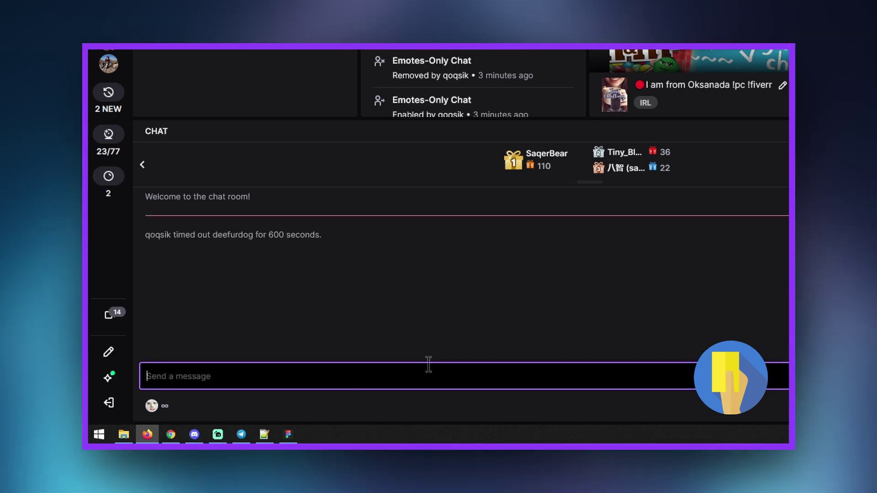
Replace the timeout with a 1-second /timeout for the same viewer
{"action": "type", "text": "/tim"}
{"action": "key", "text": "Tab"}
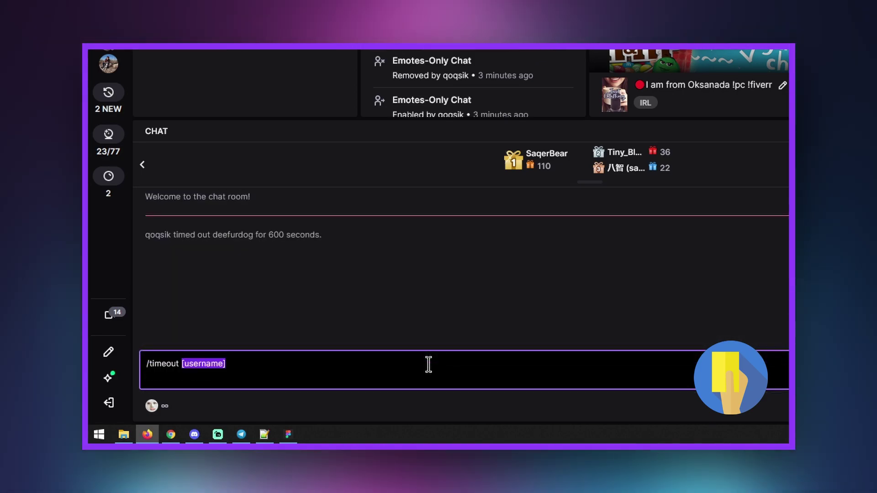
{"action": "type", "text": "deefur"}
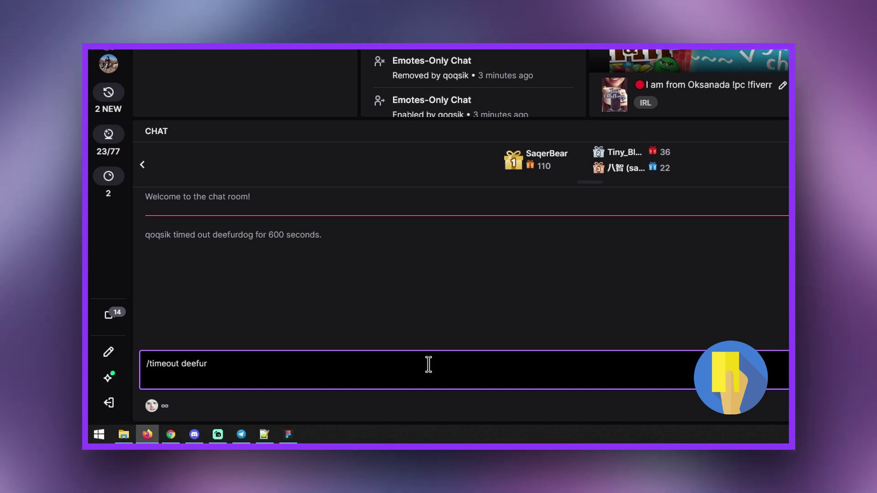
{"action": "type", "text": "dog 1"}
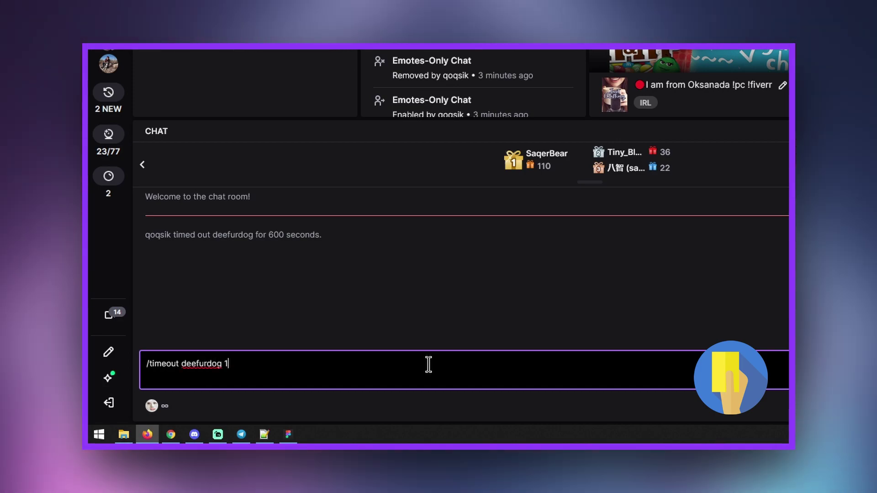
{"action": "key", "text": "Return"}
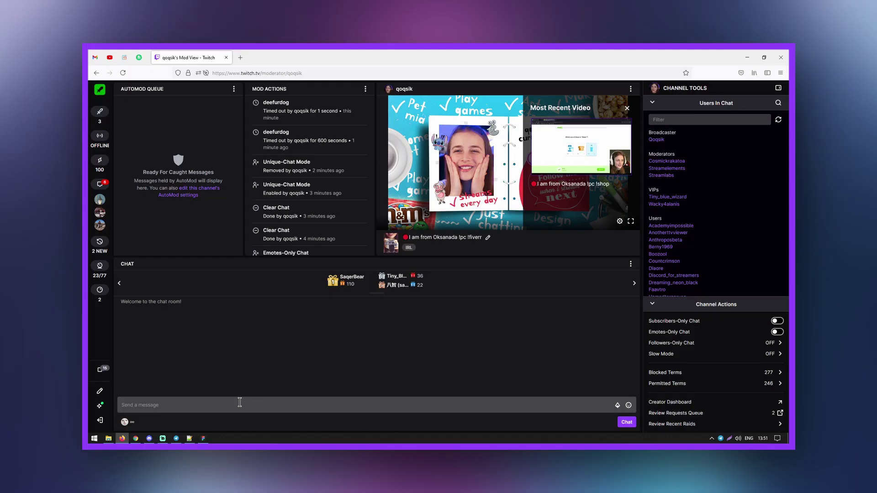
{"action": "left_click", "coordinate": [237, 405]}
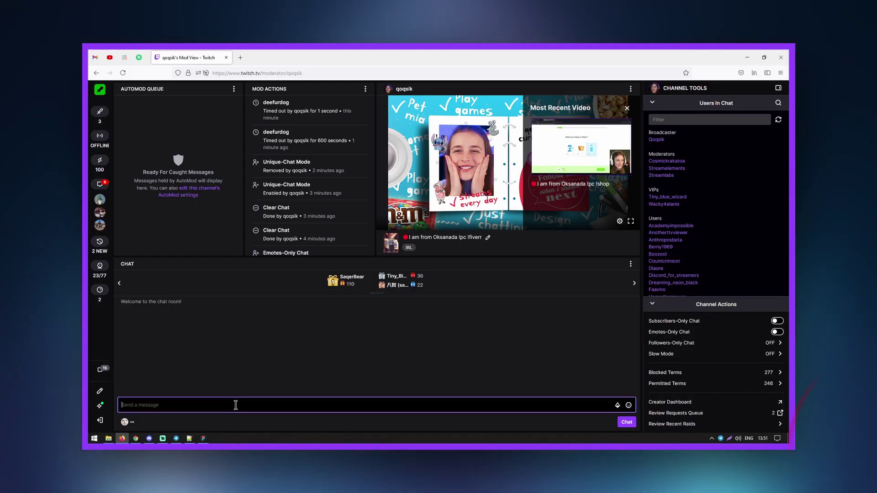
Ban the test user with /ban, then begin an /unban command for them
{"action": "type", "text": "/ban"}
{"action": "key", "text": "Tab"}
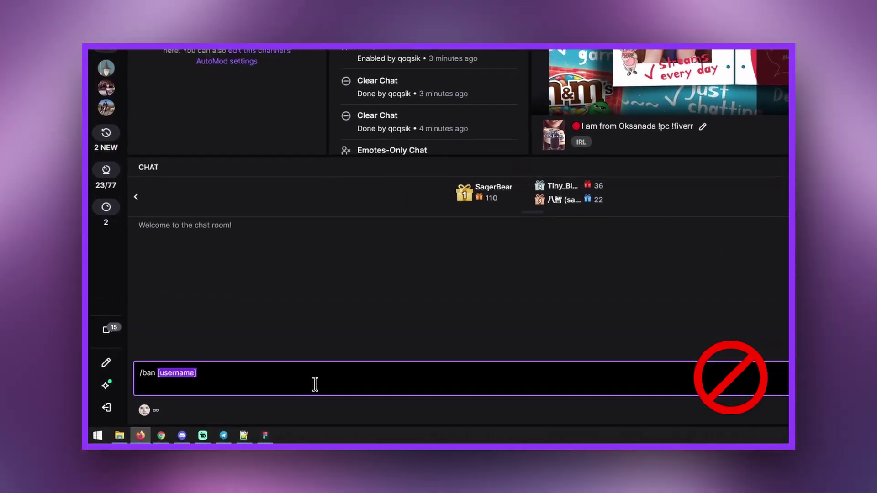
{"action": "type", "text": "testuse"}
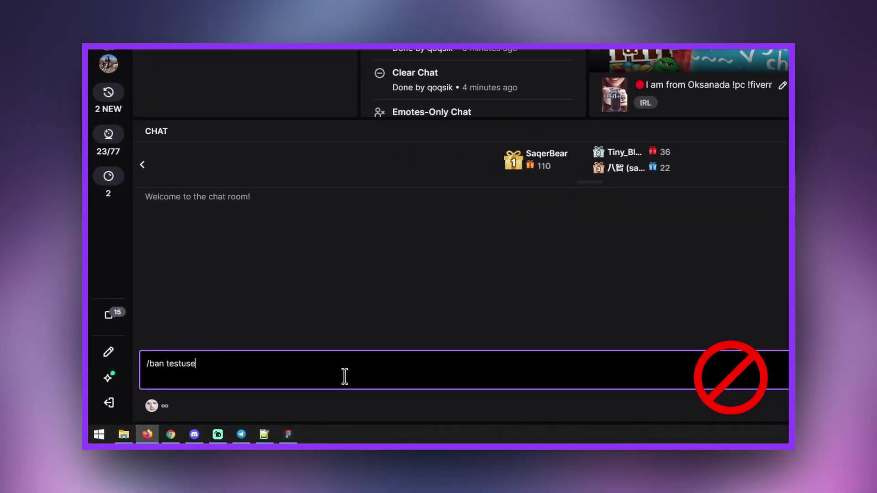
{"action": "type", "text": "rname"}
{"action": "key", "text": "Return"}
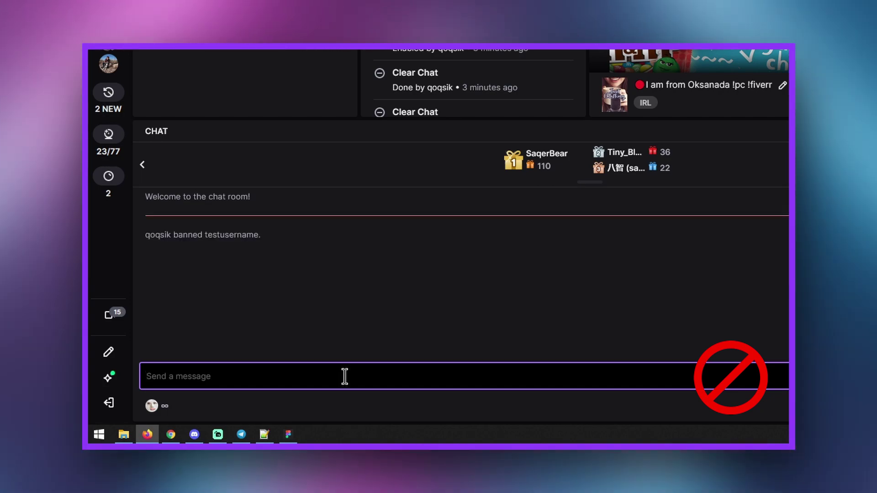
{"action": "type", "text": "/unba"}
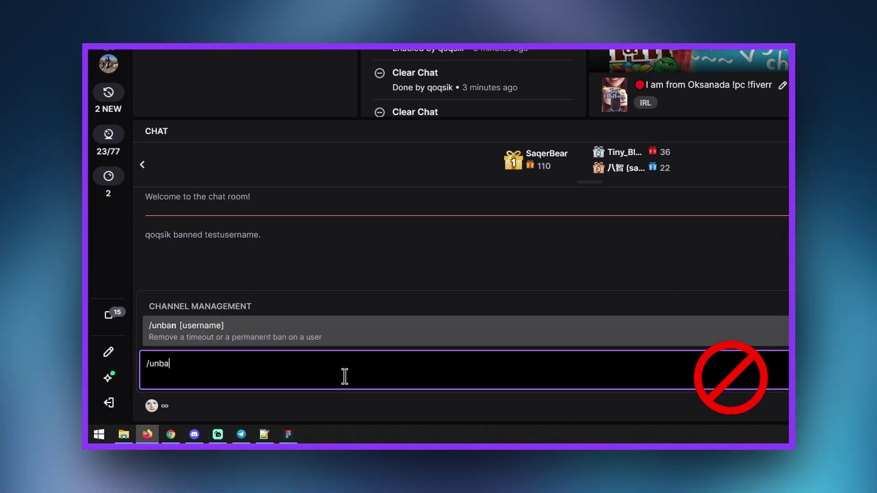
{"action": "key", "text": "Tab"}
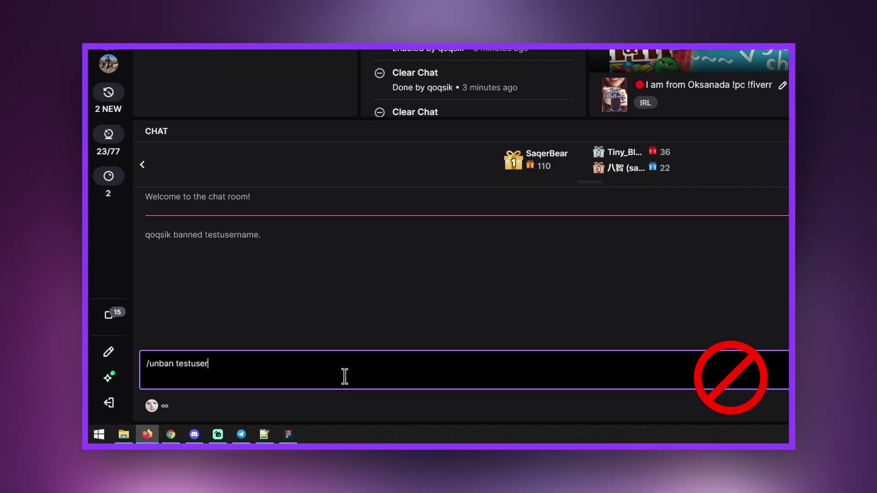